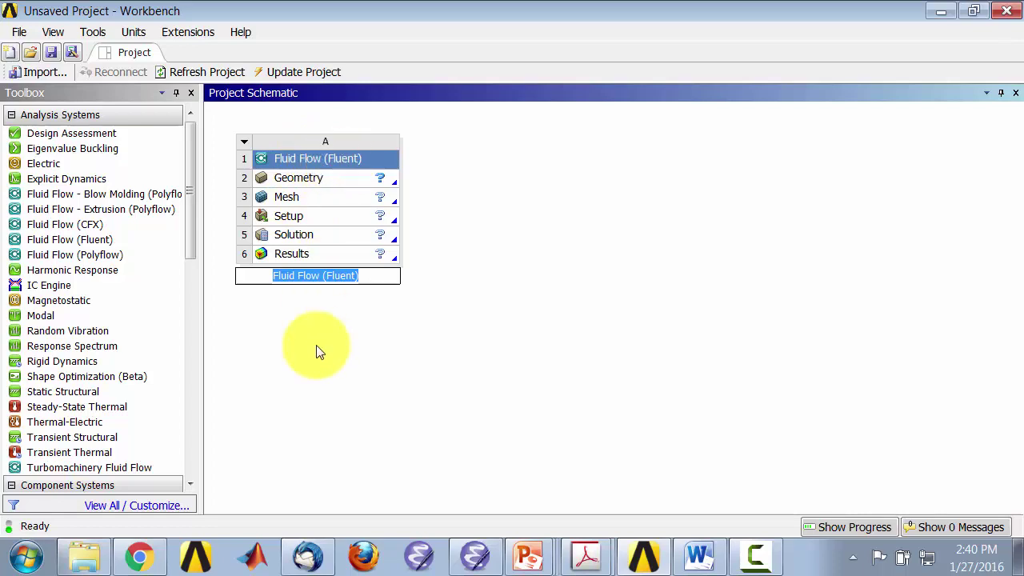
- Rename the Fluid Flow (Fluent) analysis system to 'Cylinder Re=20'
text(C)
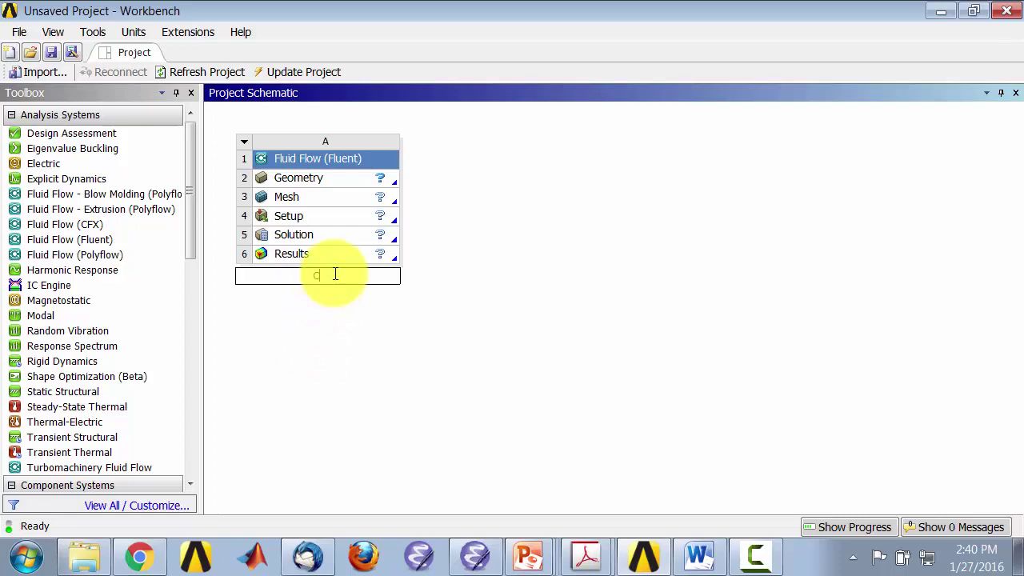
text(ylinder Re=20)
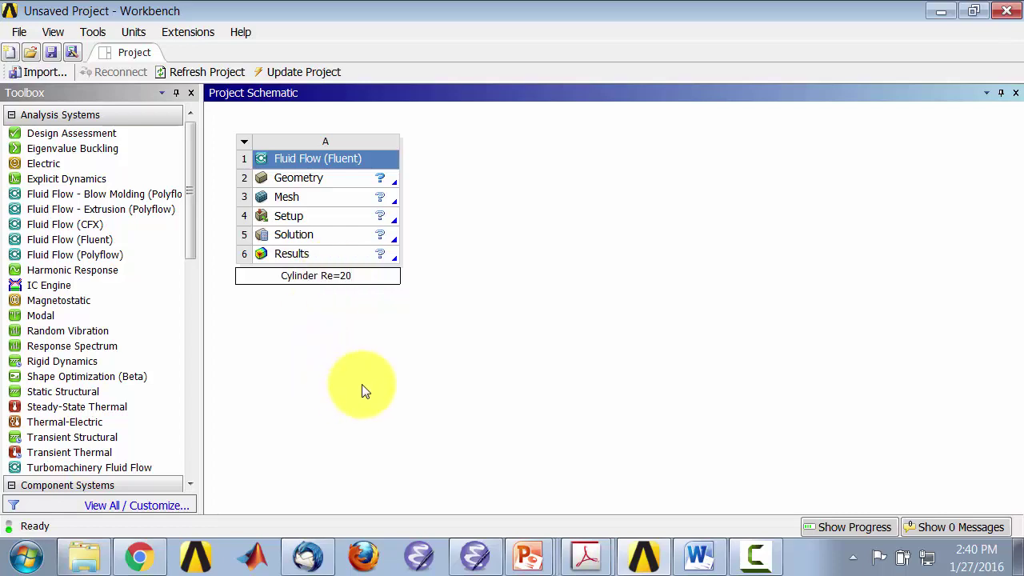
click(372, 348)
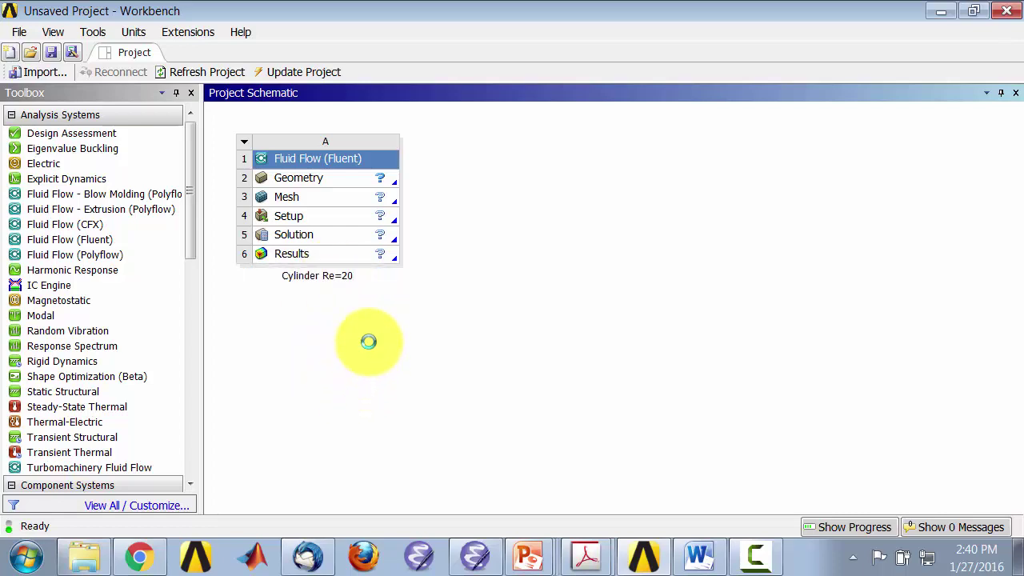
- Change the Geometry cell's Analysis Type property to 2D, then close Properties
right_click(328, 182)
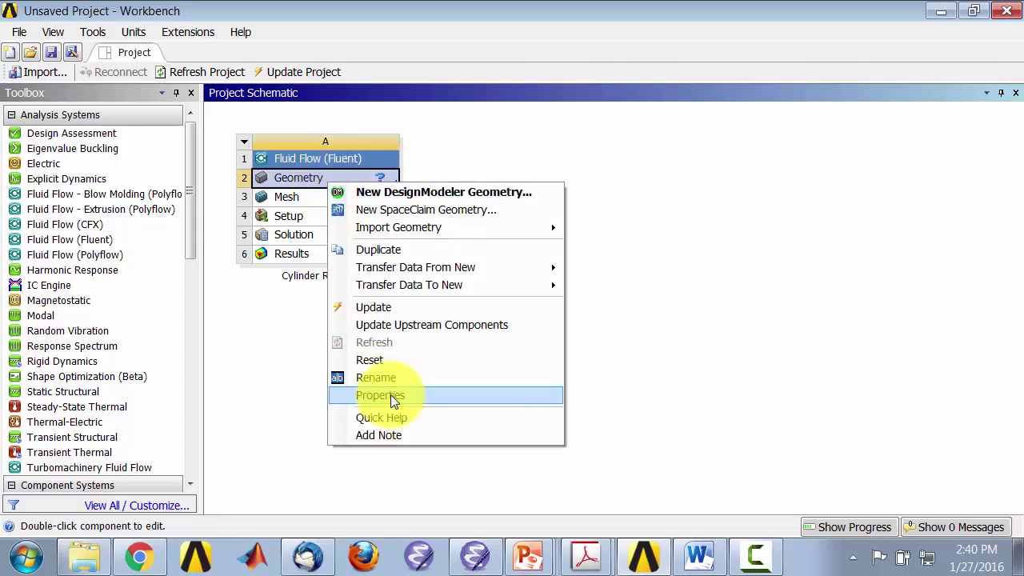
click(391, 394)
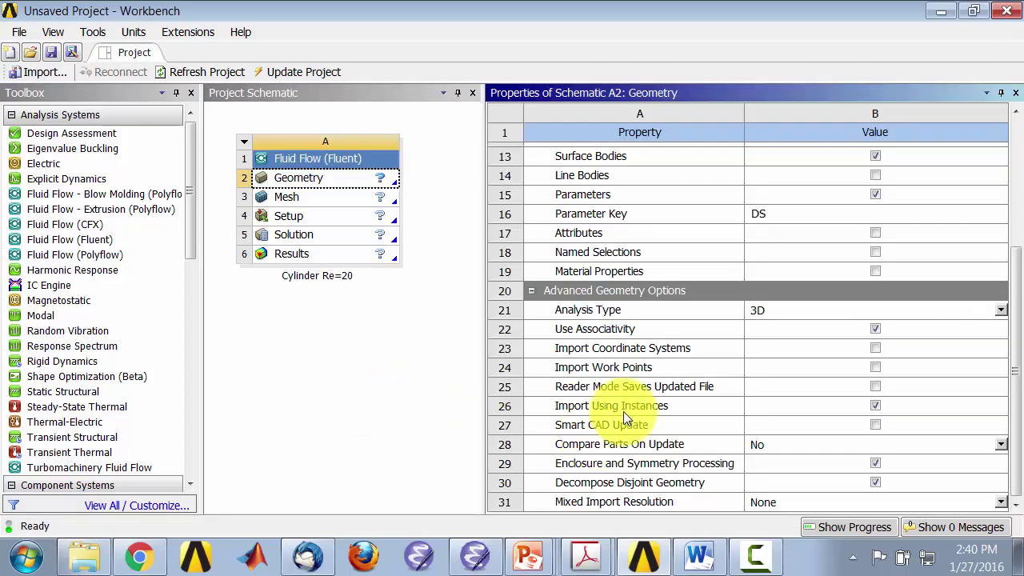
click(1001, 311)
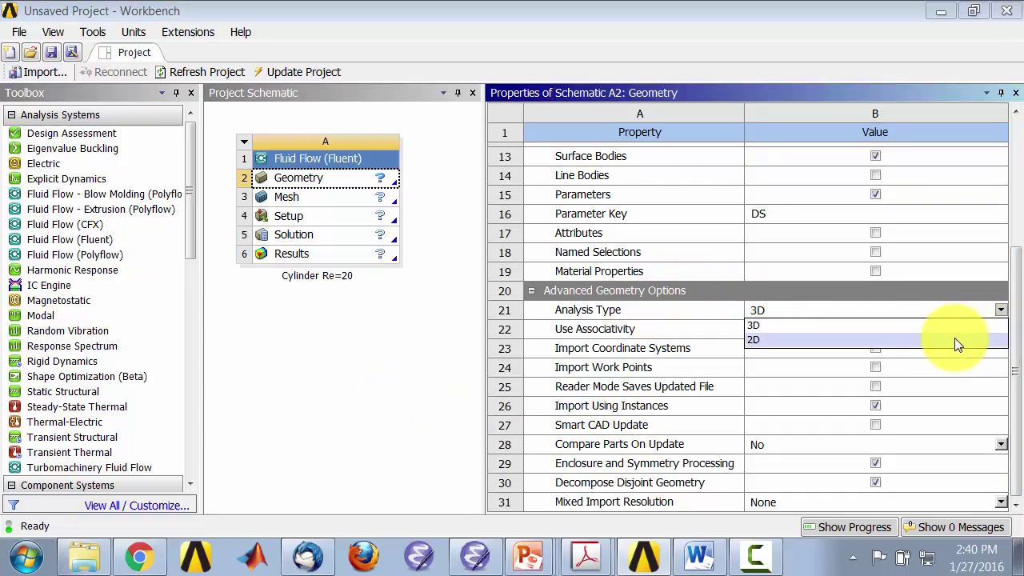
click(954, 340)
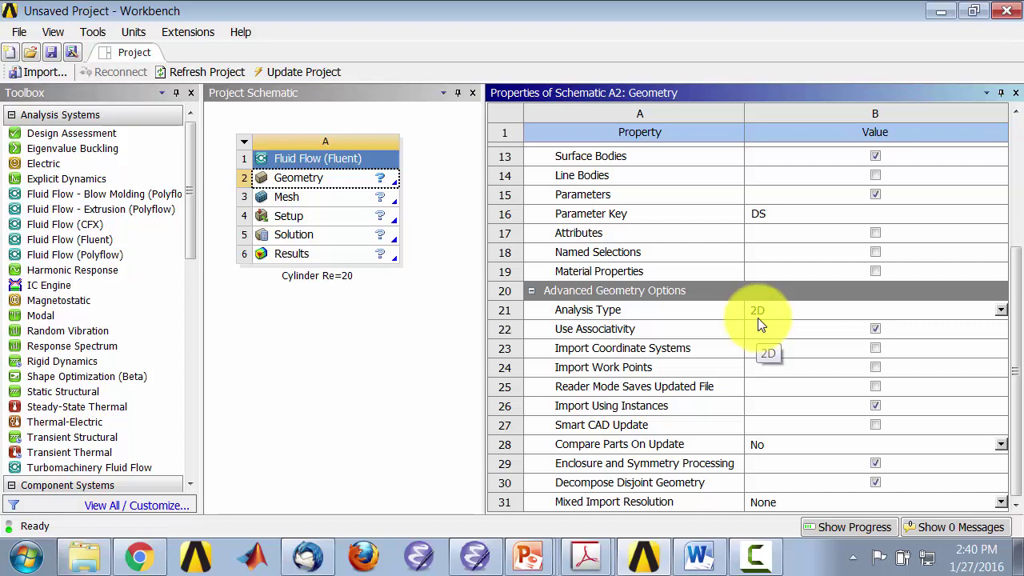
click(1017, 95)
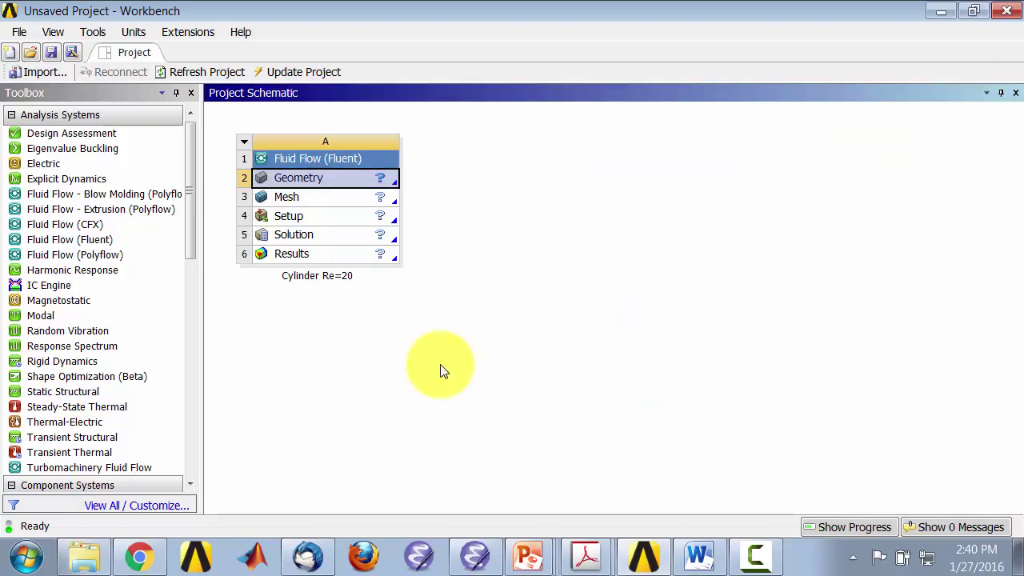
- Launch DesignModeler and face the XYPlane head-on in sketching mode with Draw tools expanded
double_click(353, 179)
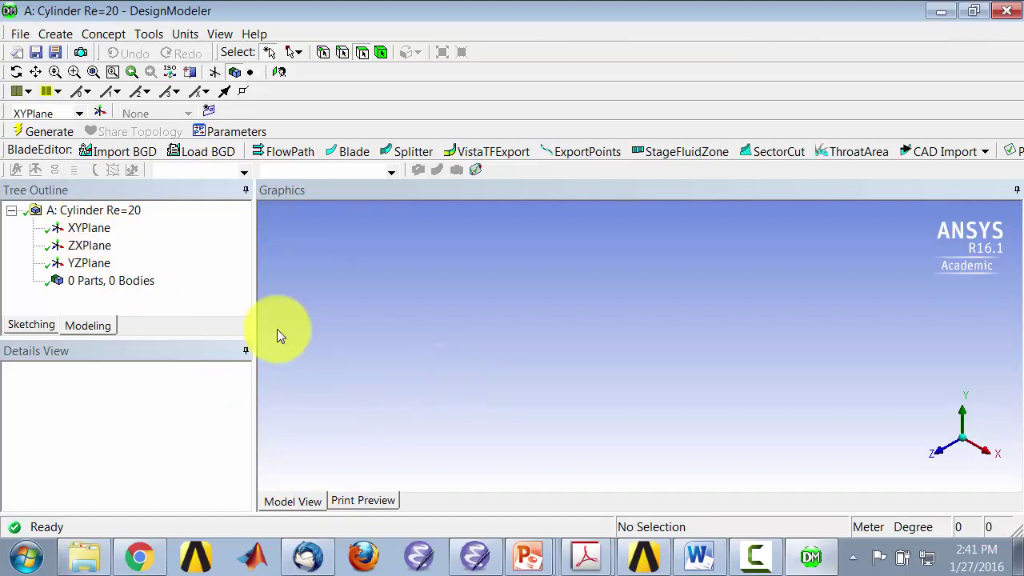
click(78, 232)
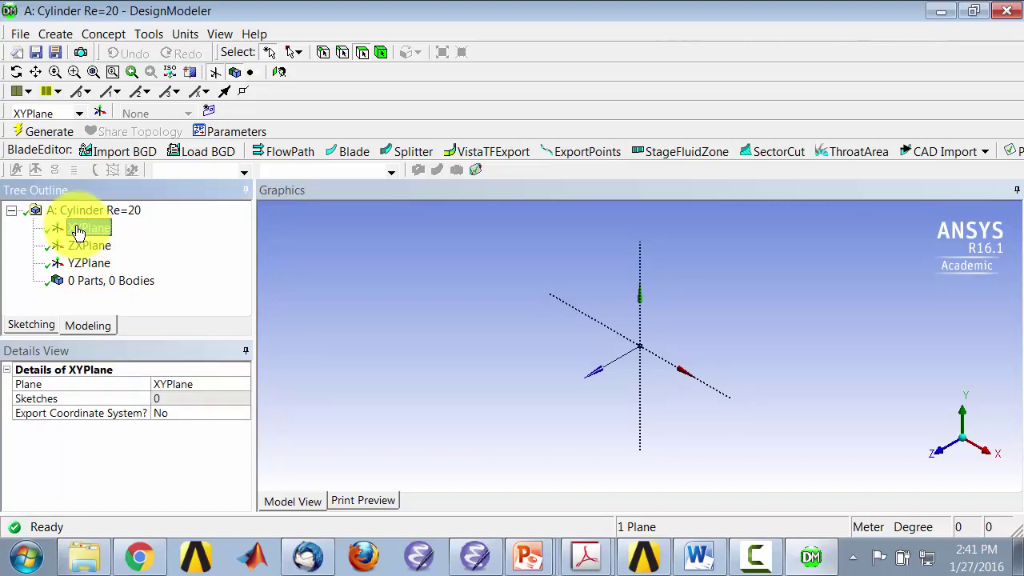
click(279, 72)
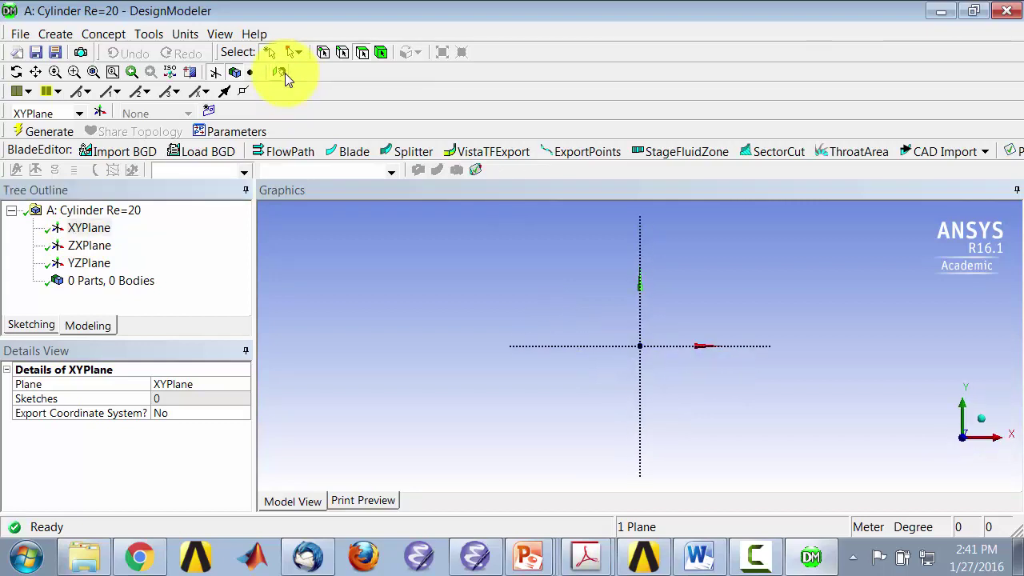
click(30, 327)
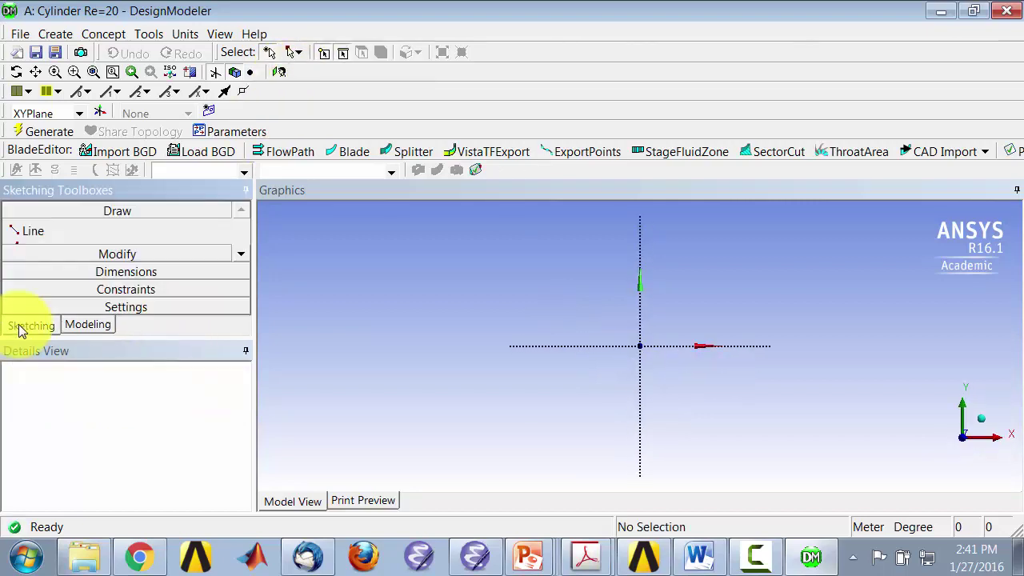
click(241, 254)
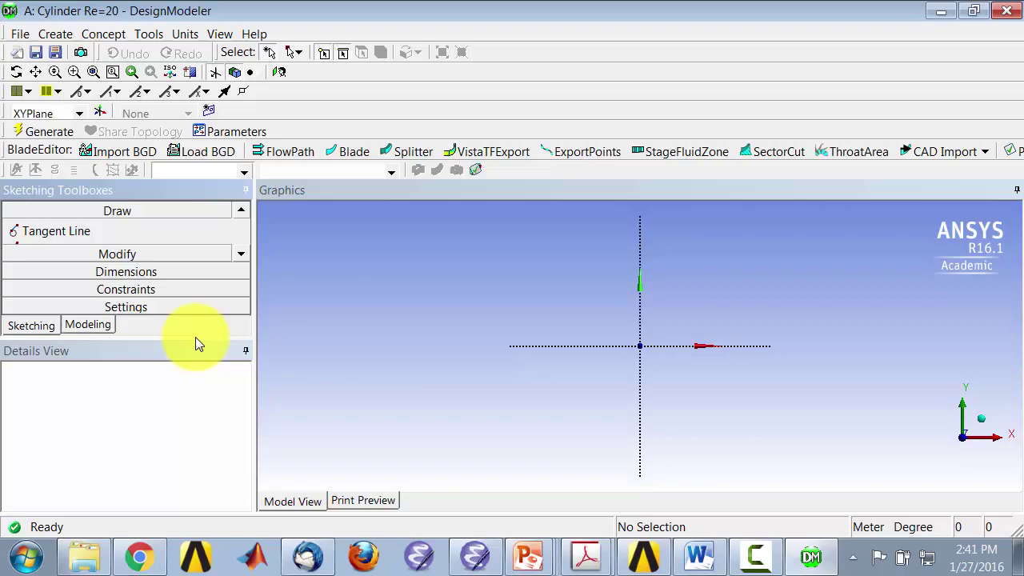
drag(195, 343, 188, 427)
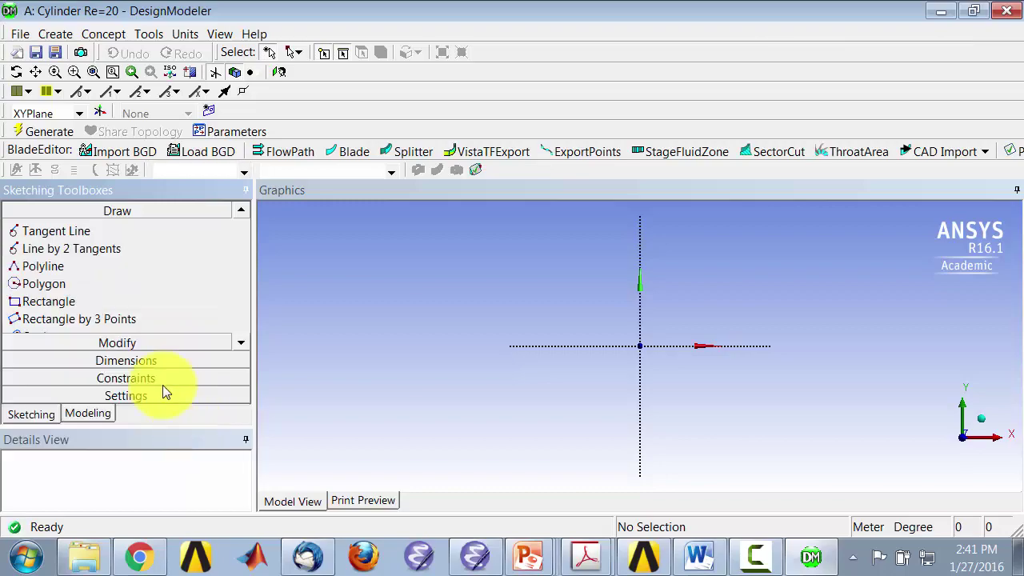
- Sketch a small circle and a larger circle, both centred on the origin
click(240, 339)
click(243, 344)
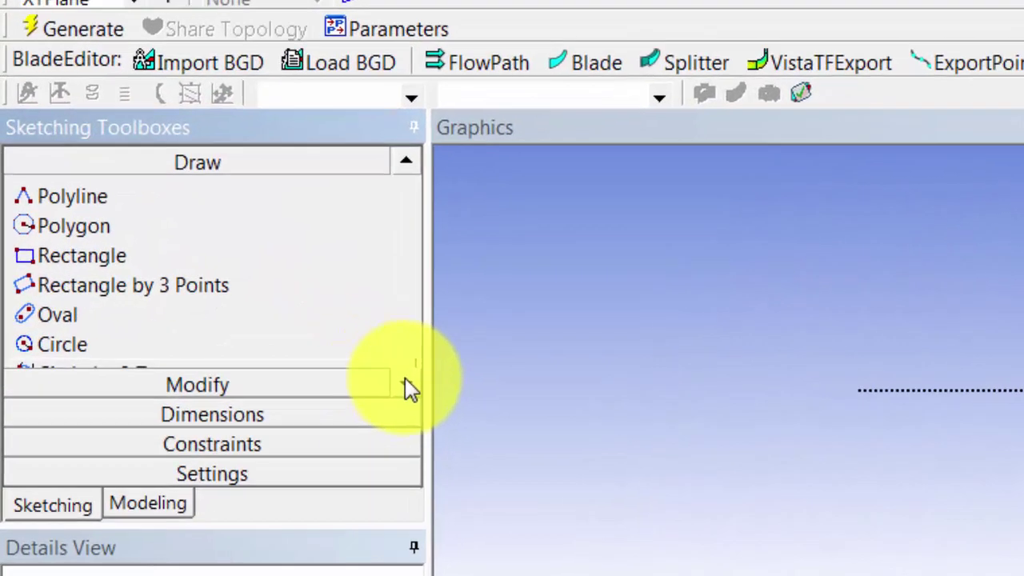
click(406, 383)
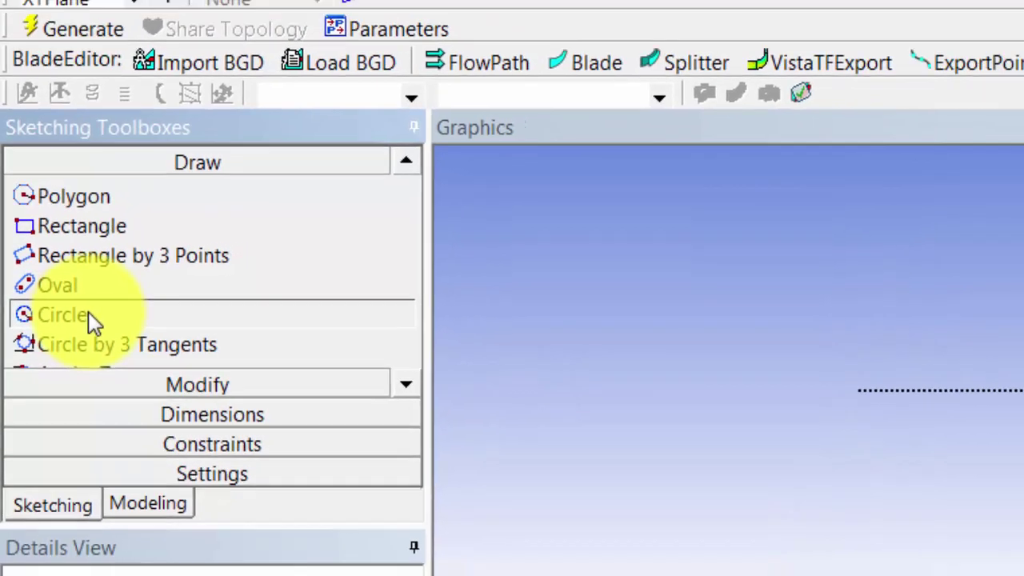
click(88, 313)
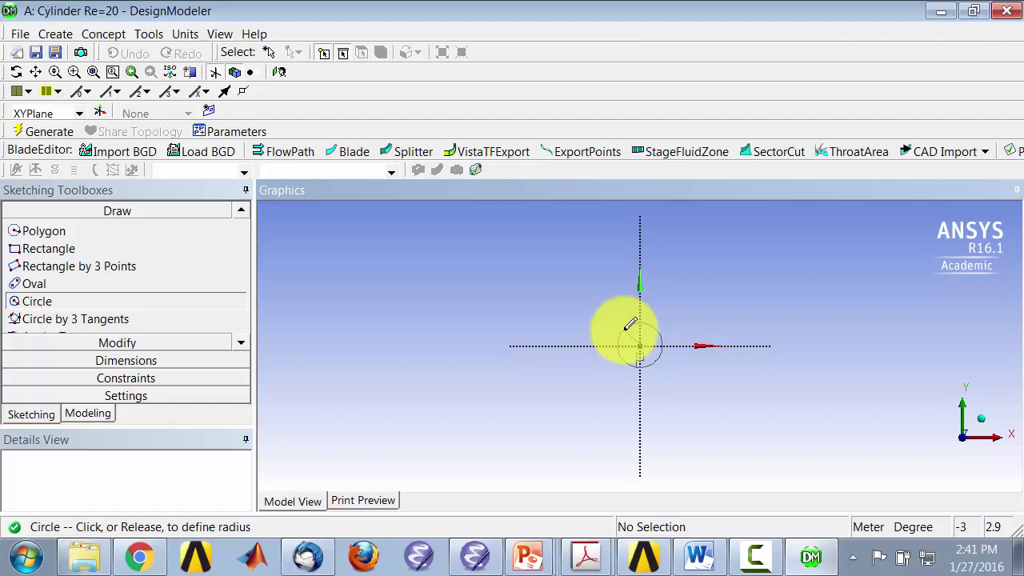
click(629, 324)
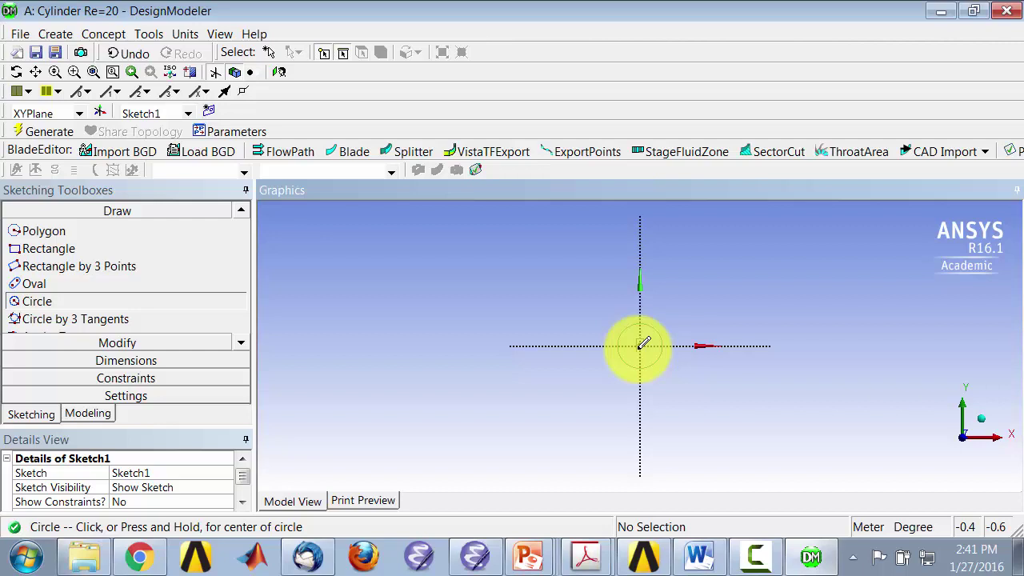
click(641, 346)
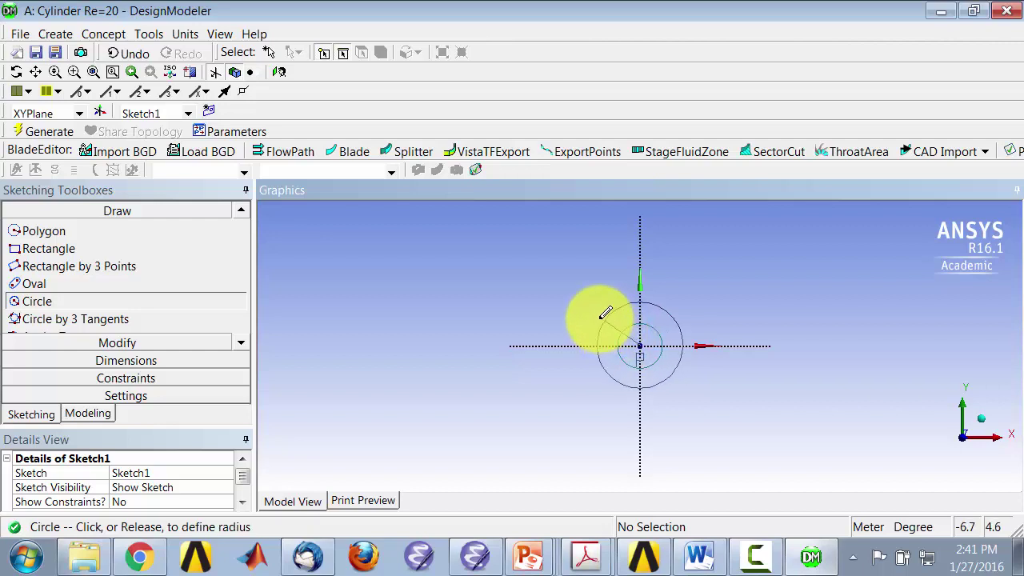
click(569, 294)
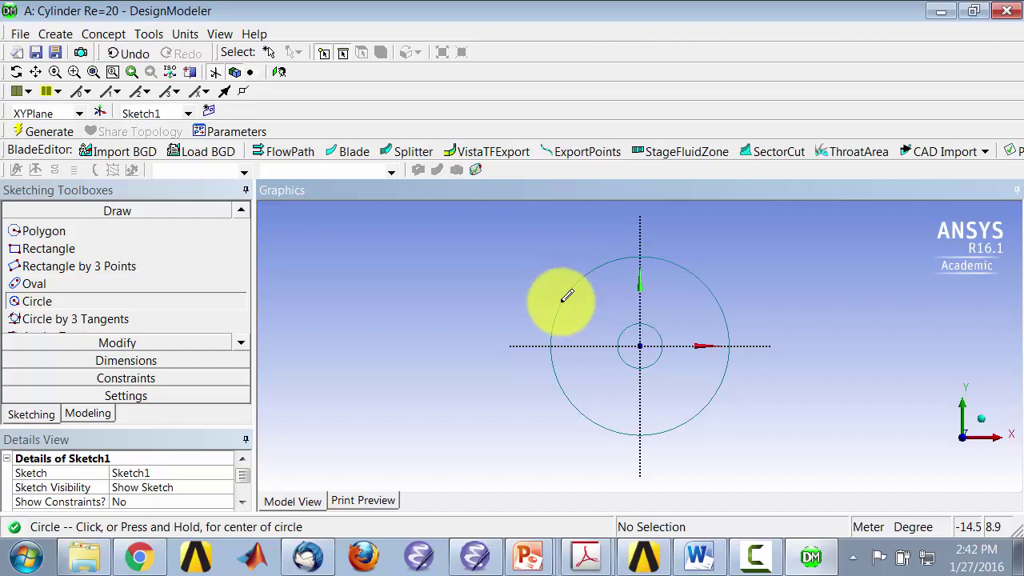
click(97, 368)
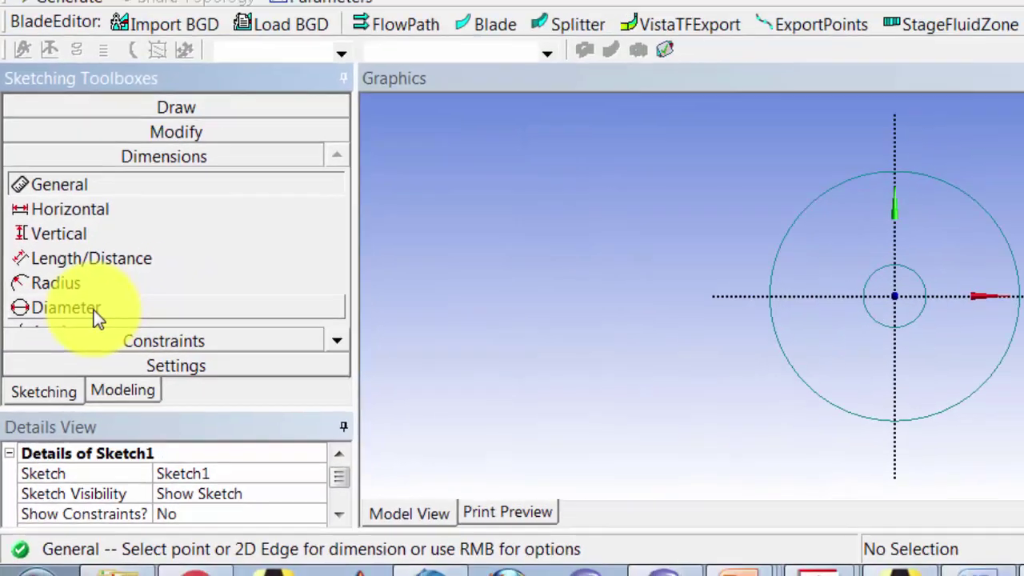
- Place diameter dimension D1 on the small circle and D2 on the large circle
click(142, 230)
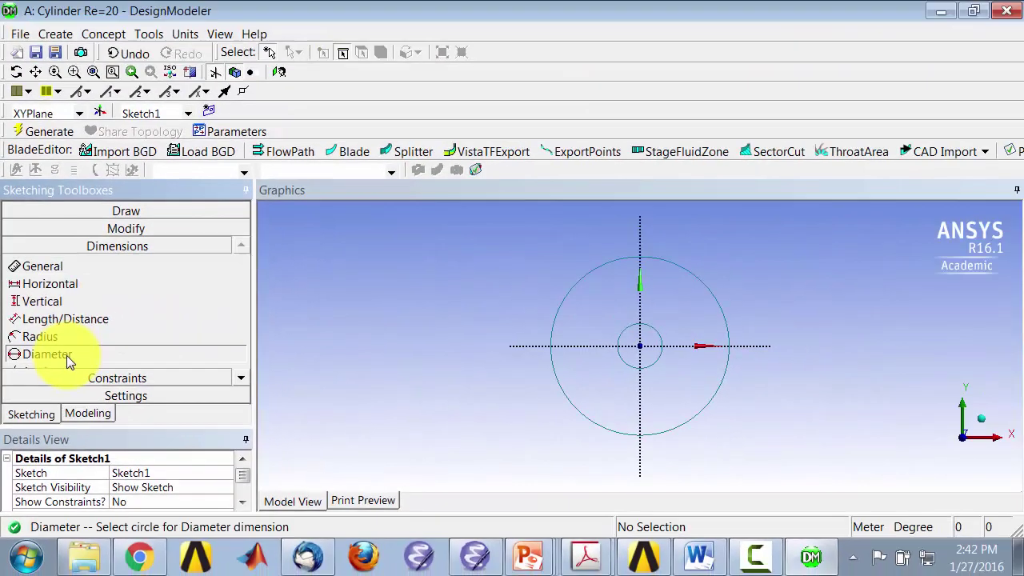
click(662, 336)
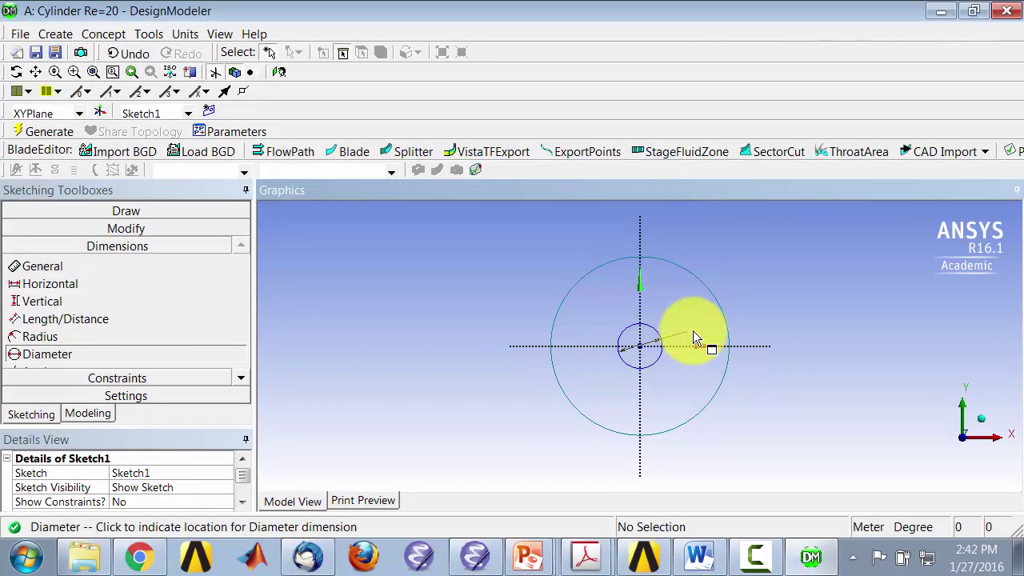
click(695, 332)
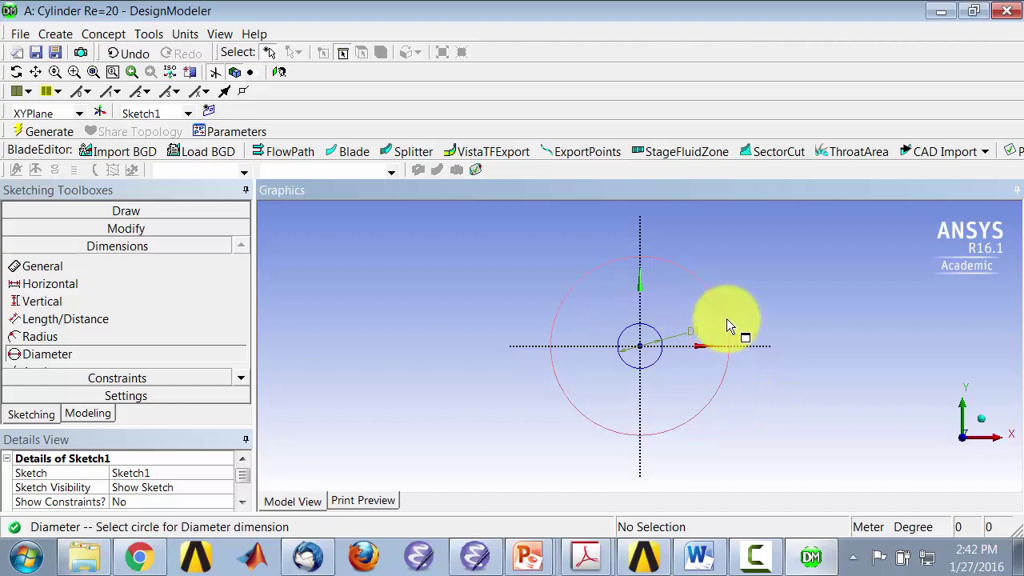
click(726, 318)
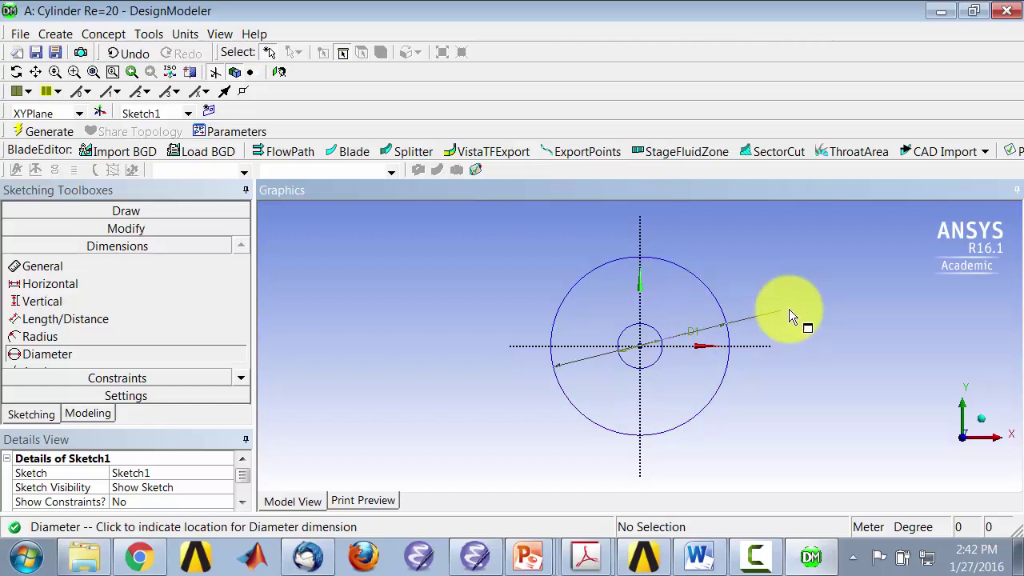
click(781, 264)
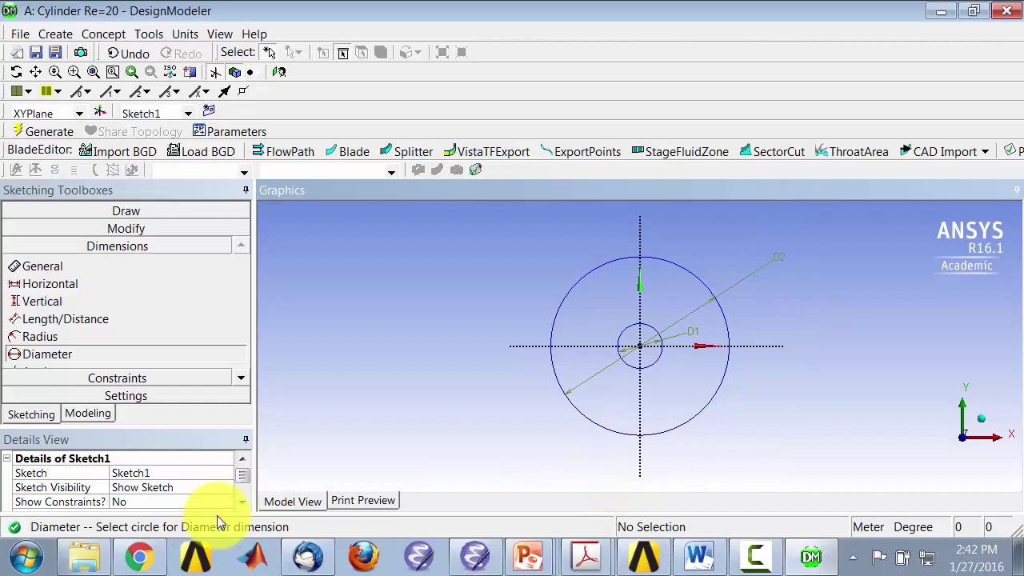
drag(204, 427, 201, 348)
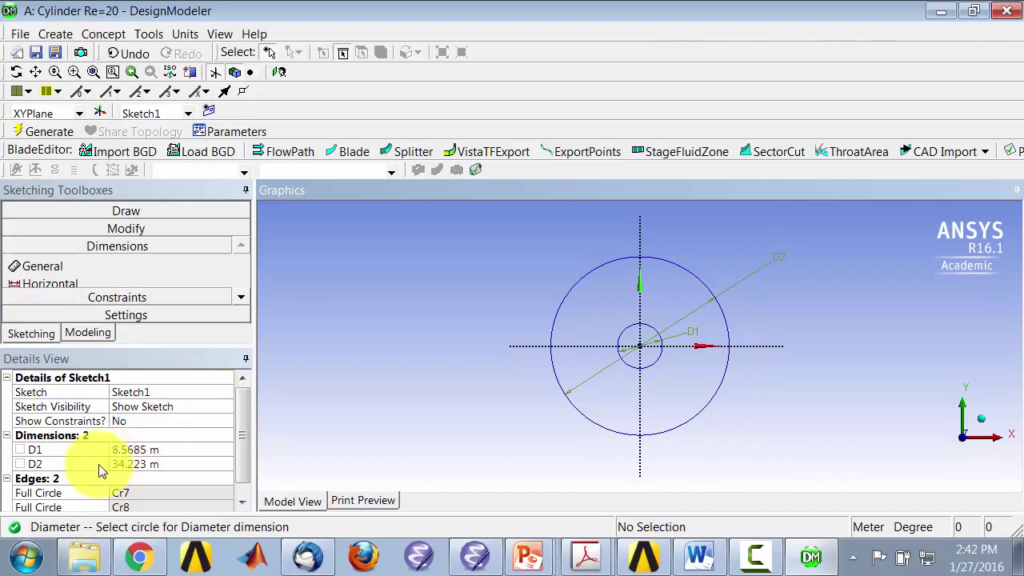
- In Details View, enter 1 for diameter D1 and 64 for diameter D2
click(140, 452)
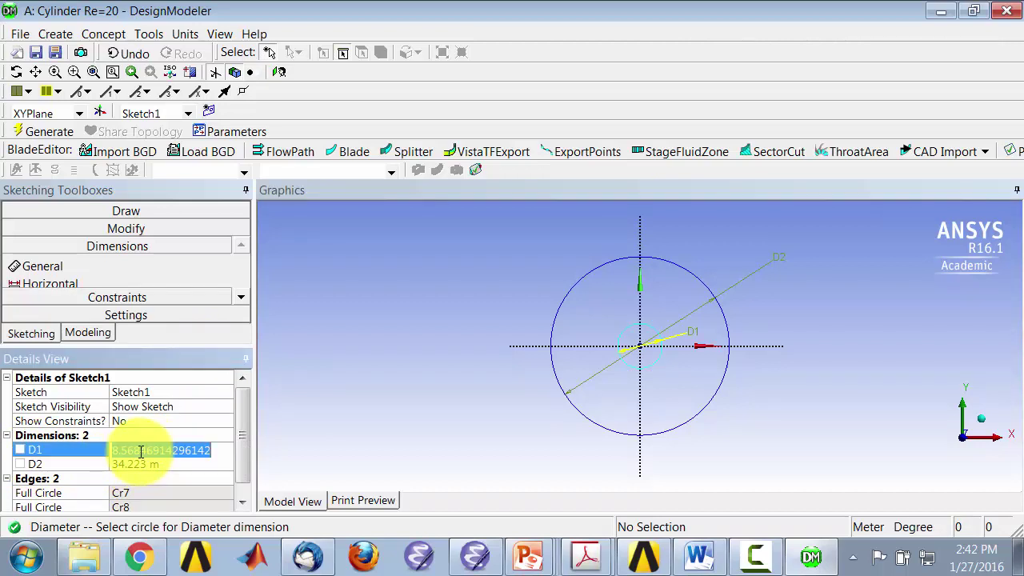
text(1)
key(Return)
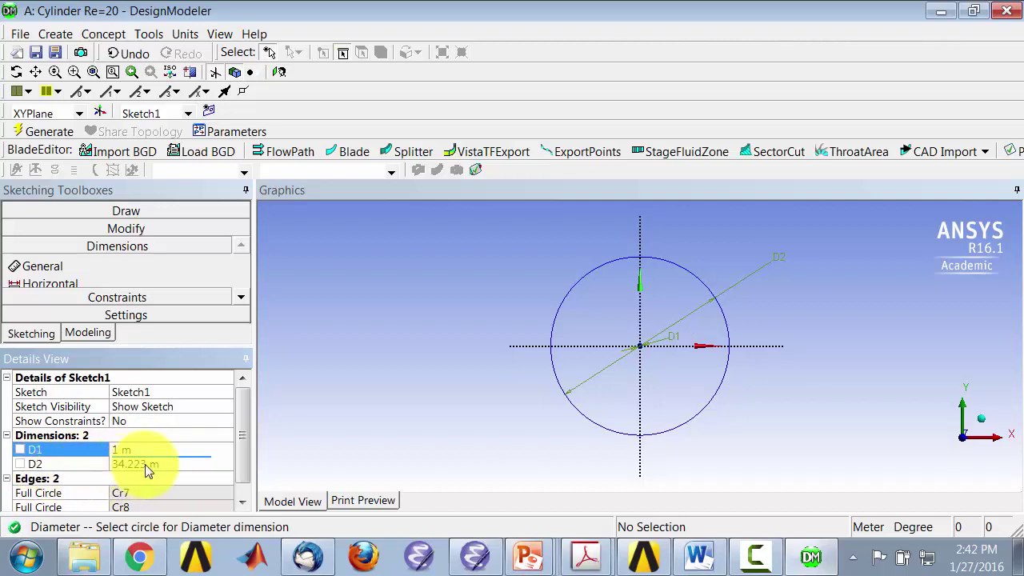
click(147, 465)
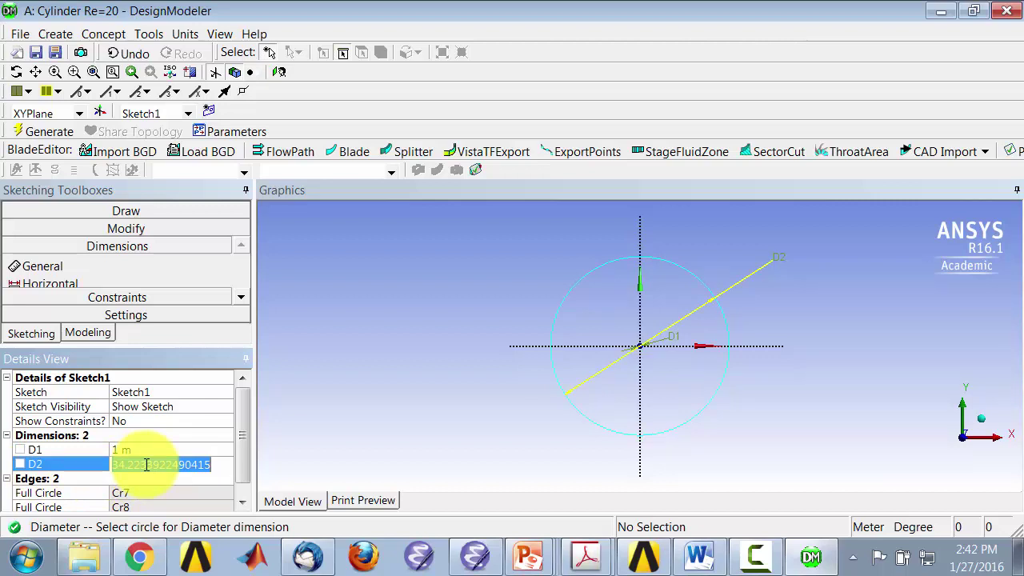
text(64)
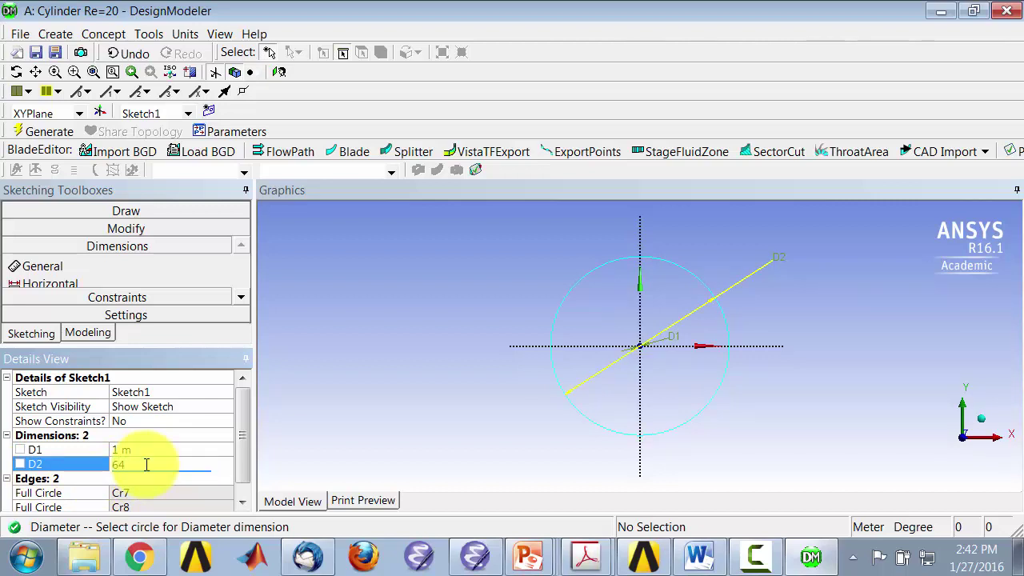
key(Return)
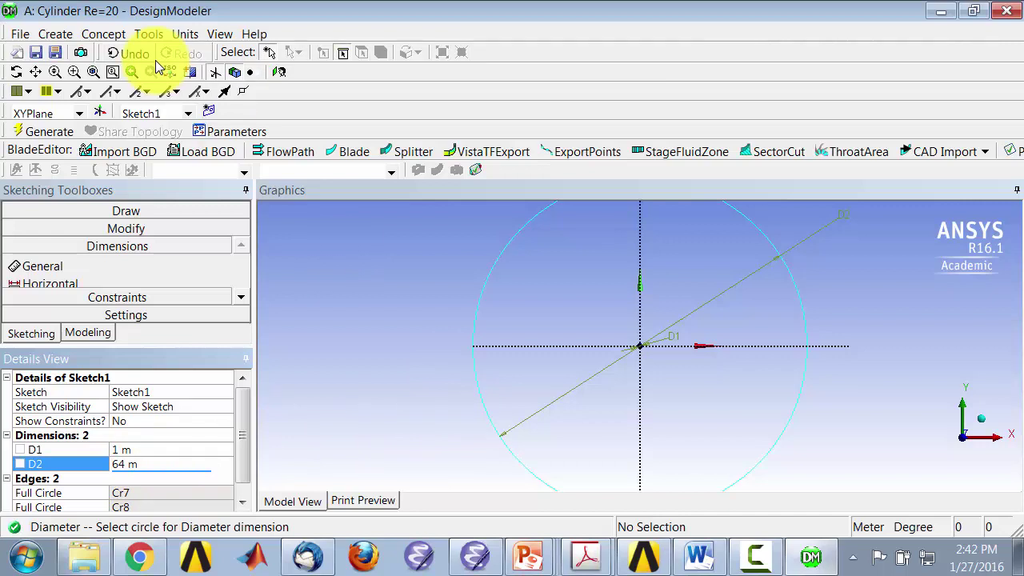
- Create a Surfaces From Sketches feature on Sketch1 and generate the surface body
click(107, 36)
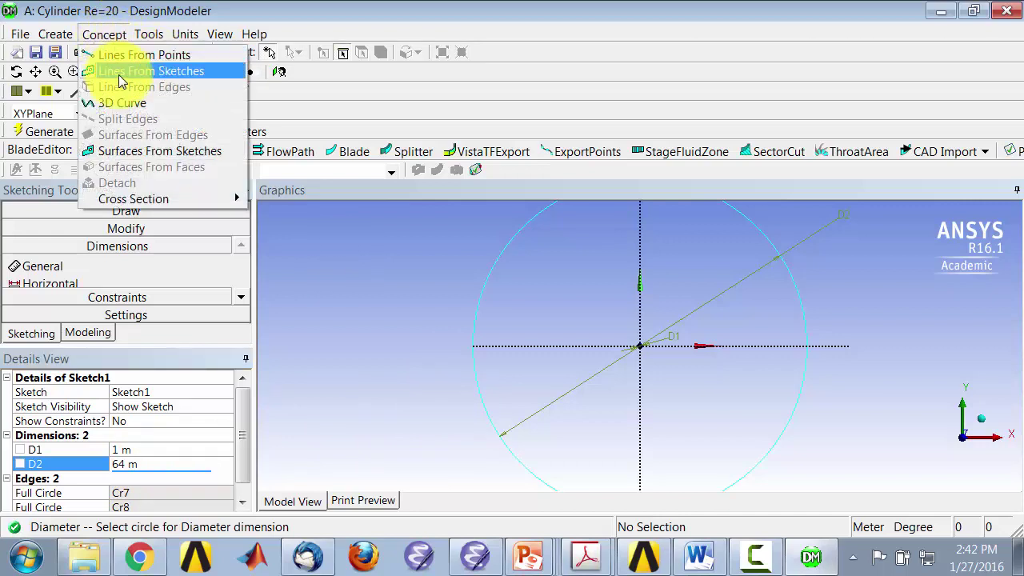
click(132, 154)
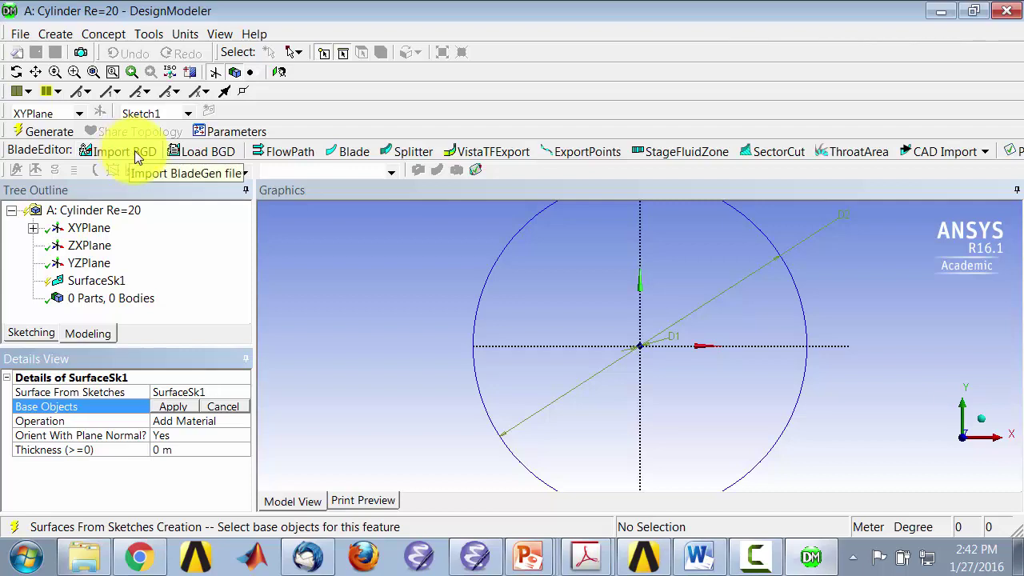
click(475, 349)
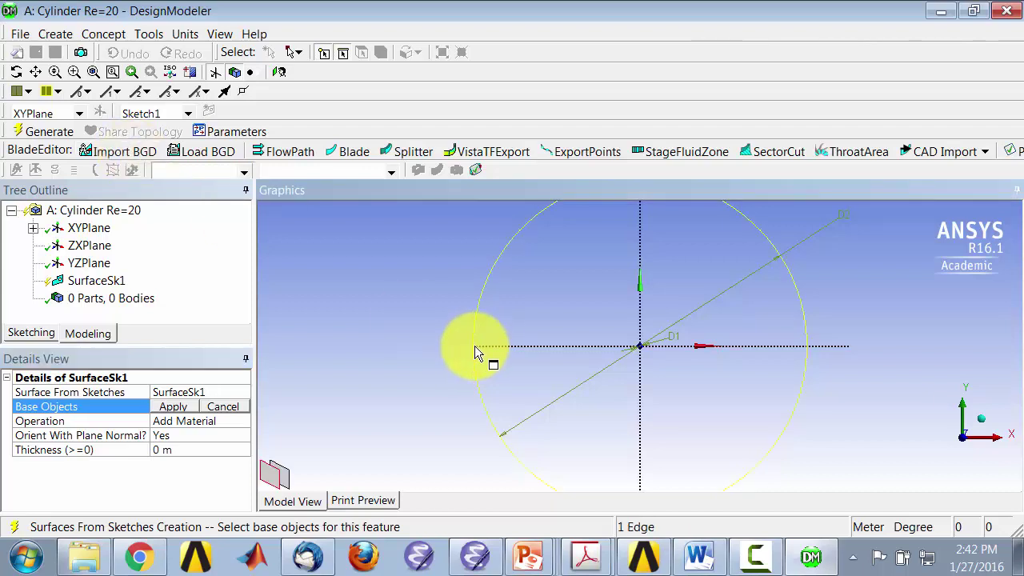
click(173, 406)
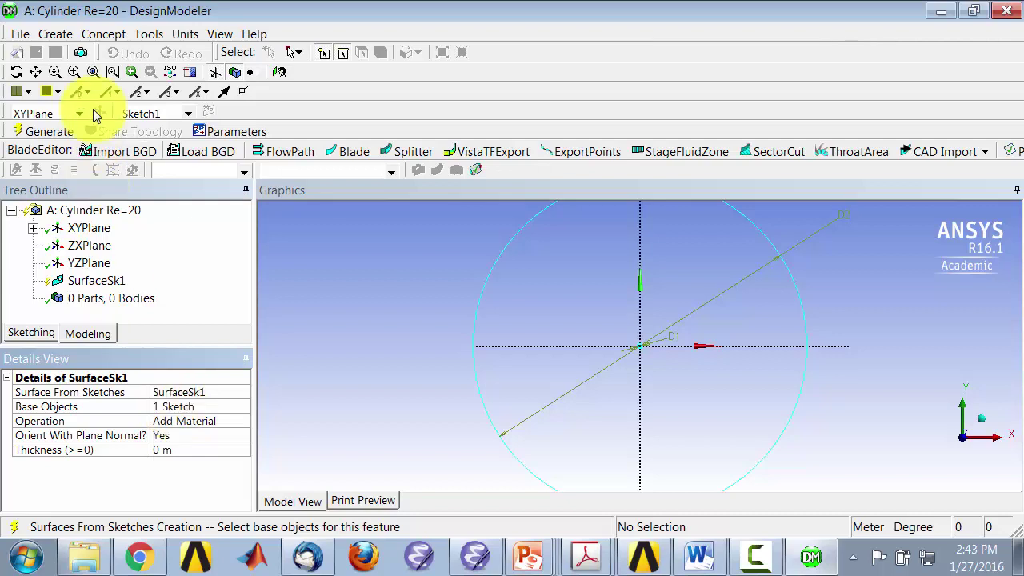
click(46, 134)
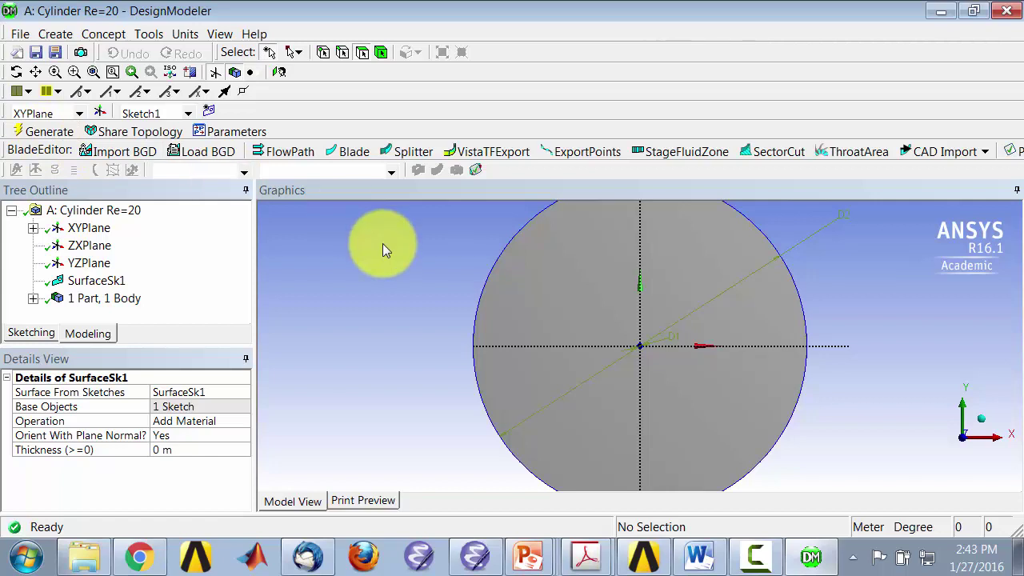
- Hide the plane display and expand 1 Part, 1 Body to reveal the Surface Body
click(222, 74)
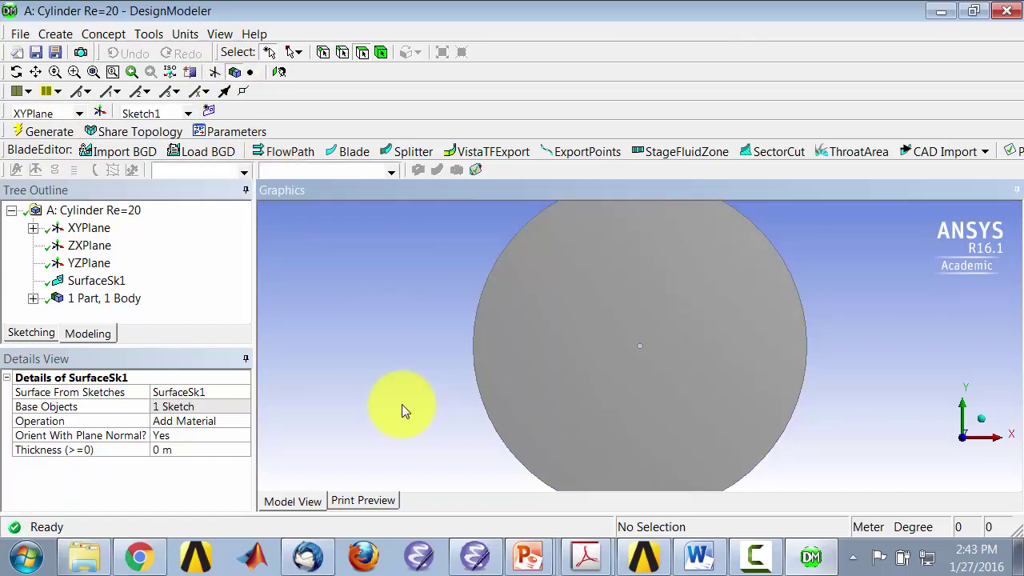
scroll(402, 404, down, 2)
scroll(403, 403, up, 1)
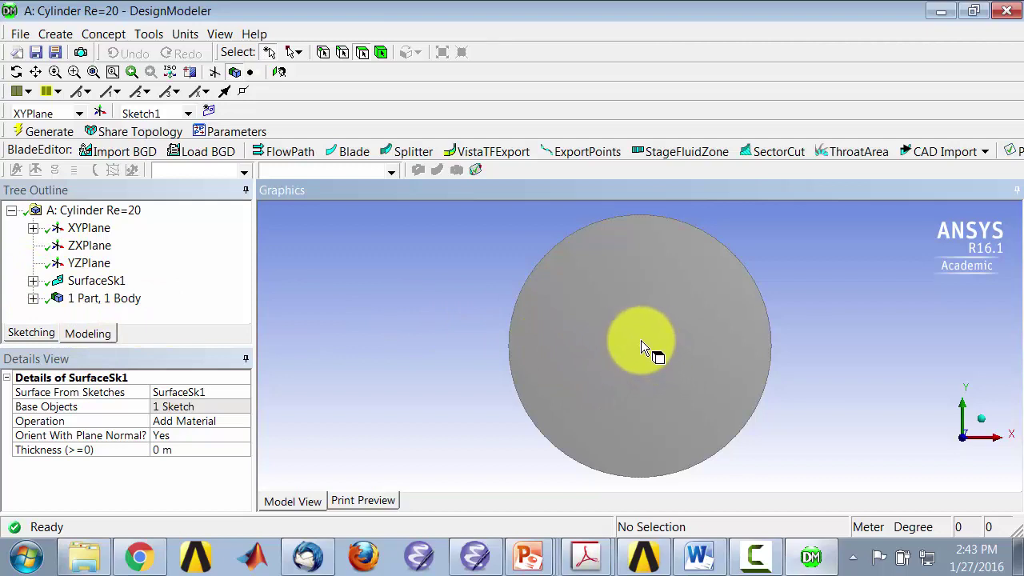
click(33, 298)
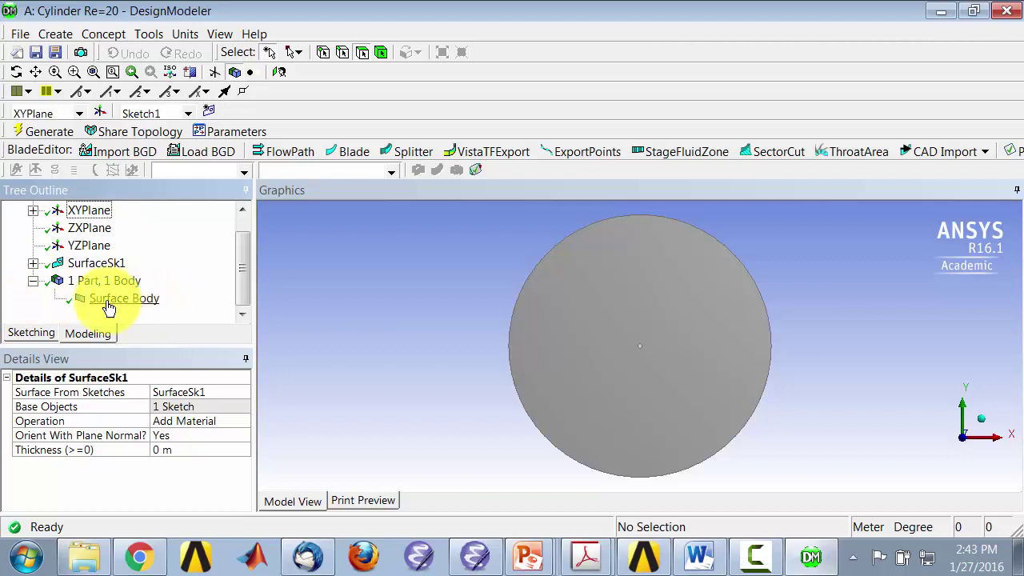